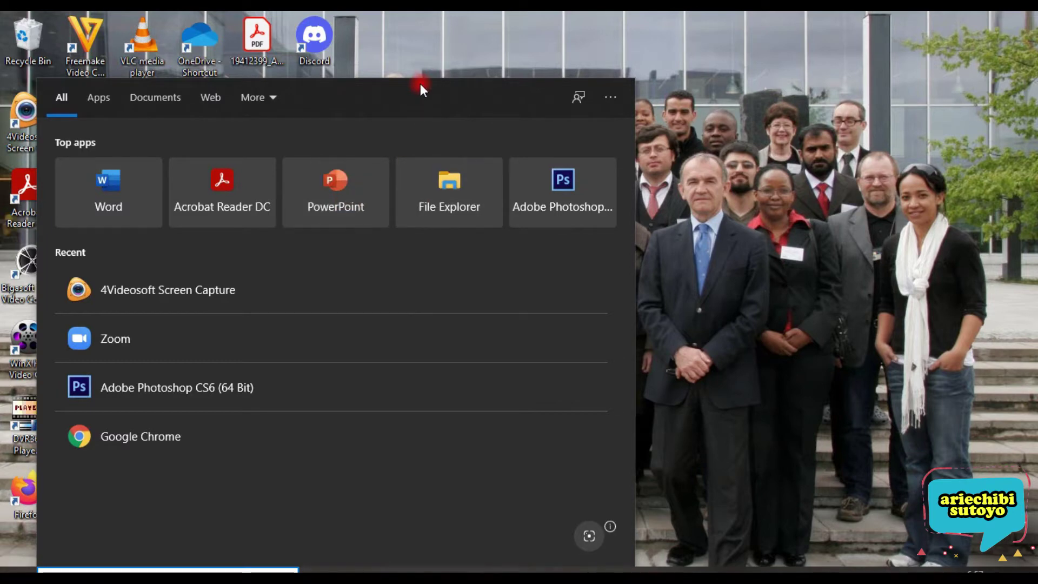
Launch PowerPoint and show the full collection of themes for a new presentation.
left_click(349, 183)
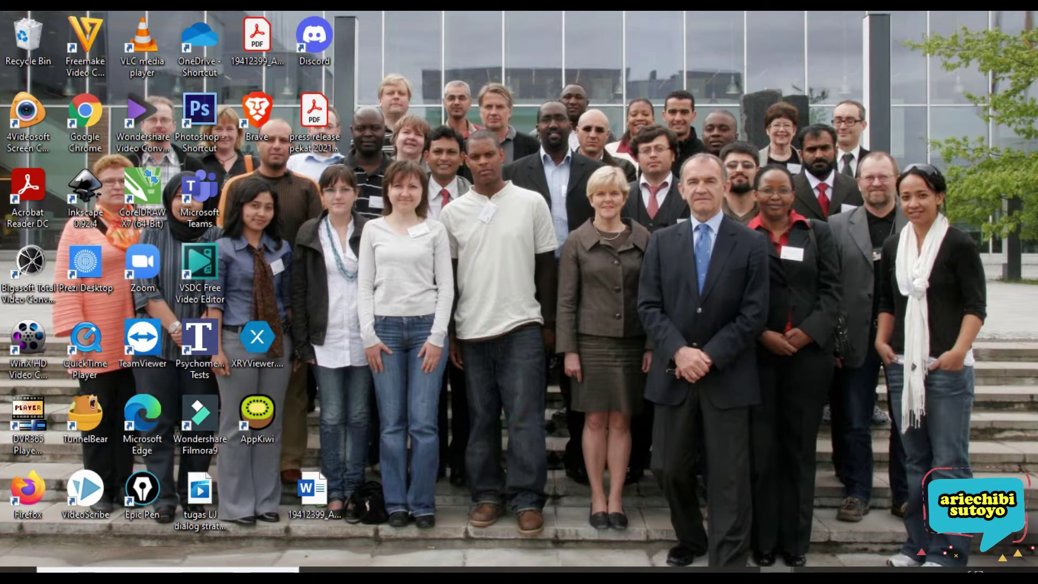
mouse_move(776, 570)
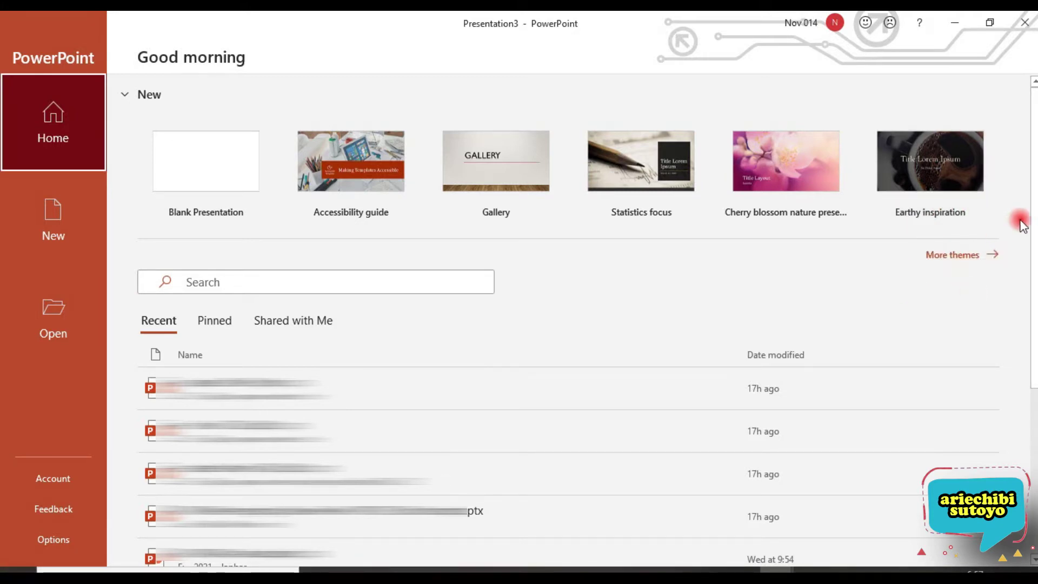
left_click(962, 255)
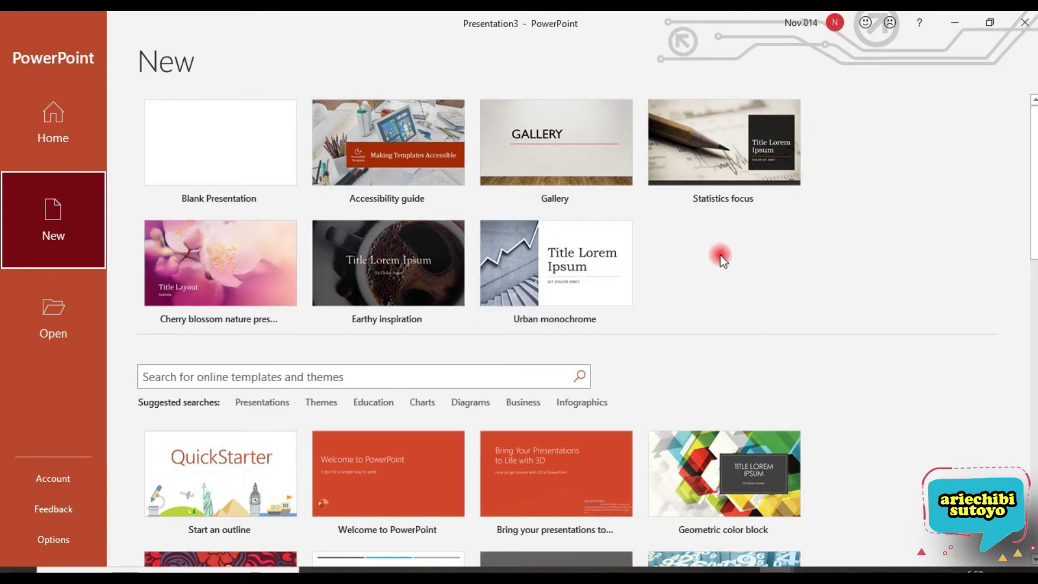
Look through the suggested presentation templates and themes, from the featured ones to the end of the collection.
scroll(722, 259, "down", 2)
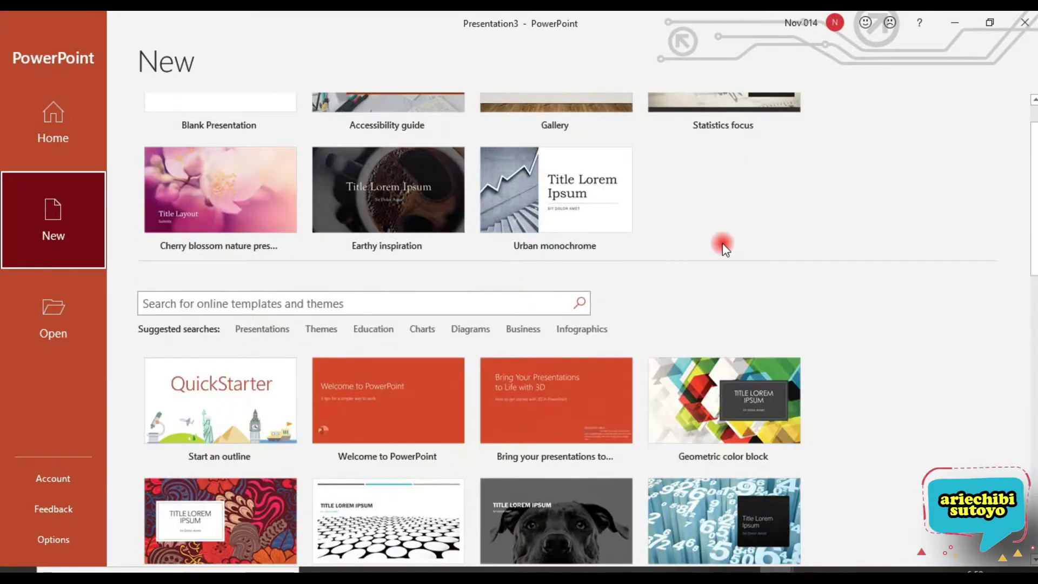
scroll(723, 246, "down", 4)
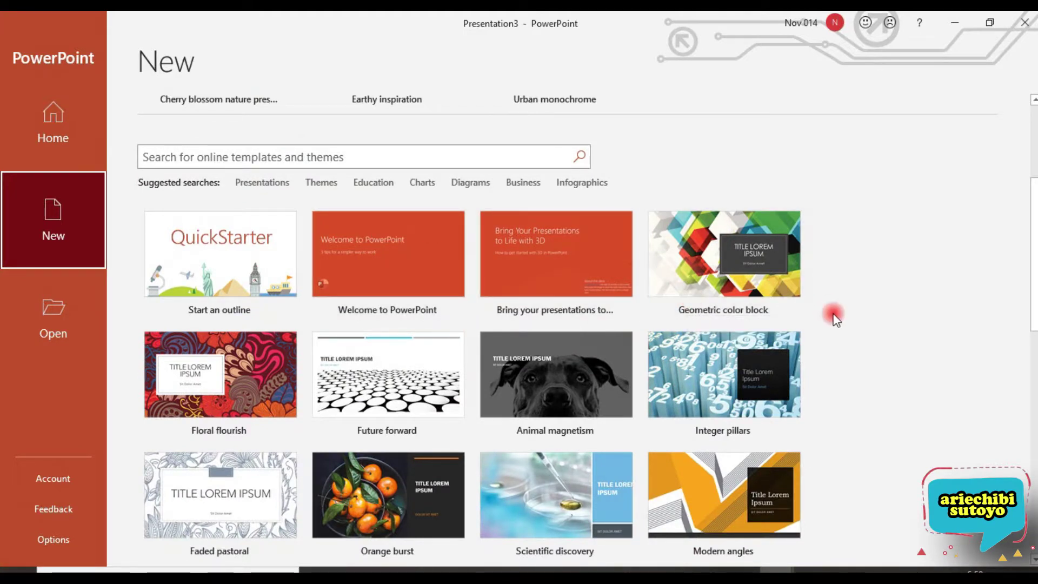
scroll(837, 298, "down", 1)
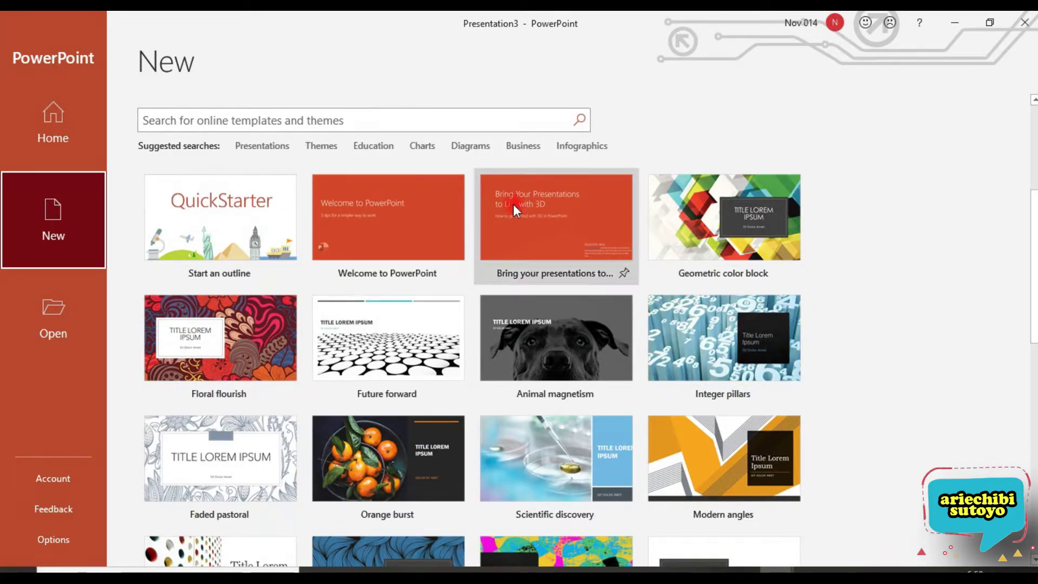
scroll(561, 335, "down", 1)
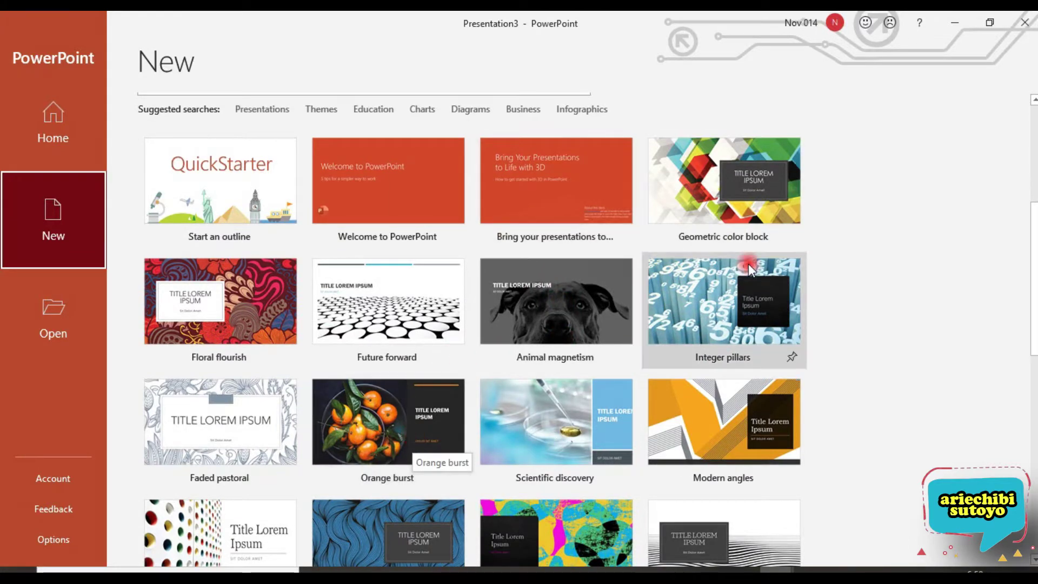
scroll(665, 376, "down", 1)
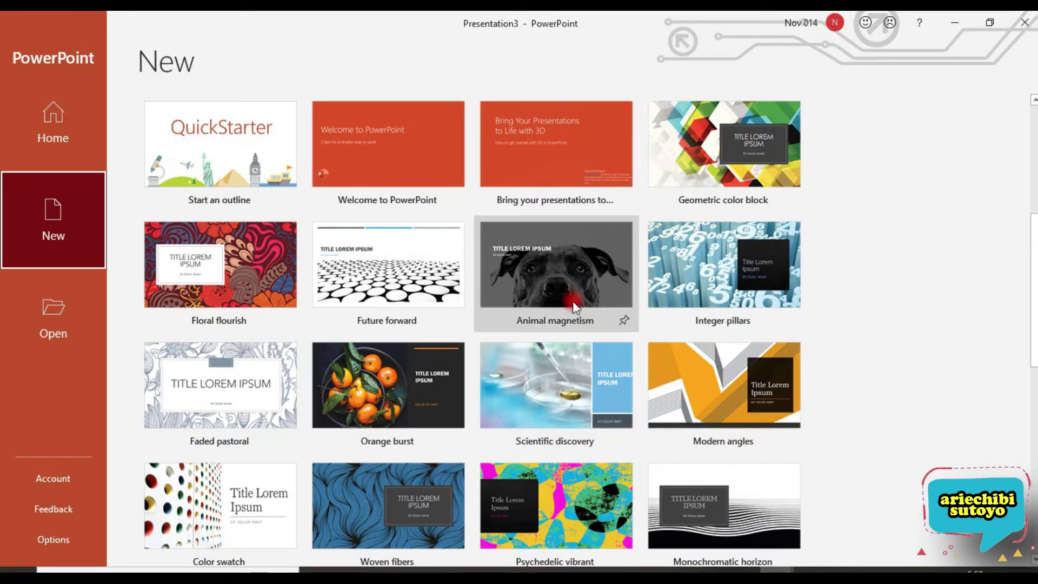
scroll(568, 297, "down", 6)
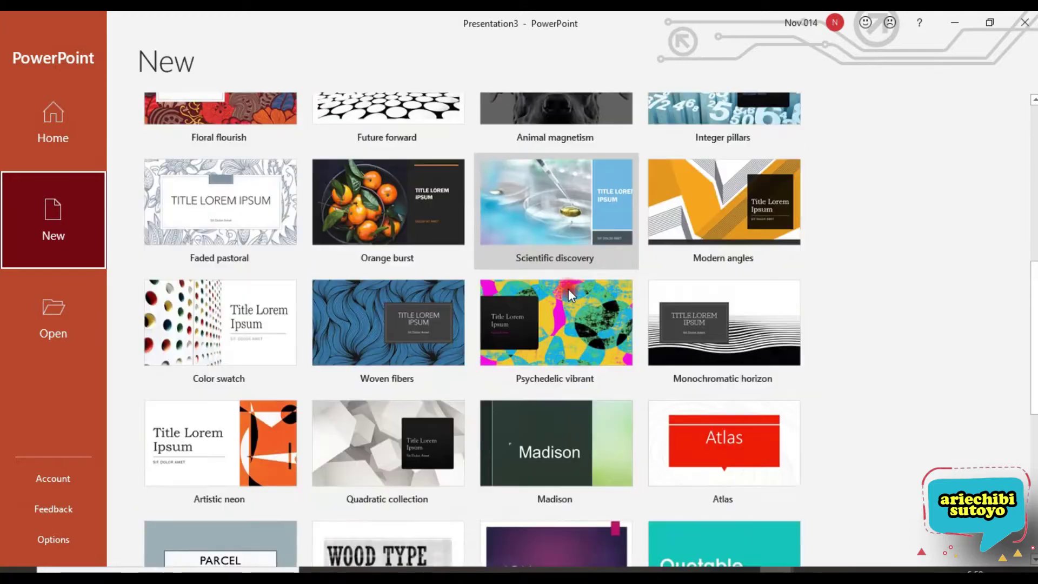
scroll(547, 438, "down", 5)
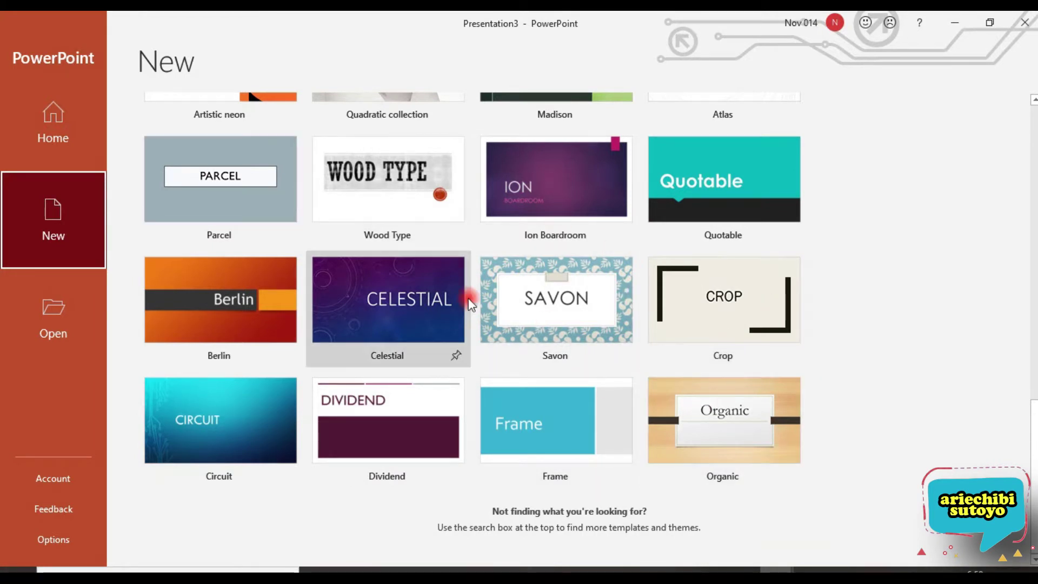
scroll(468, 298, "up", 2)
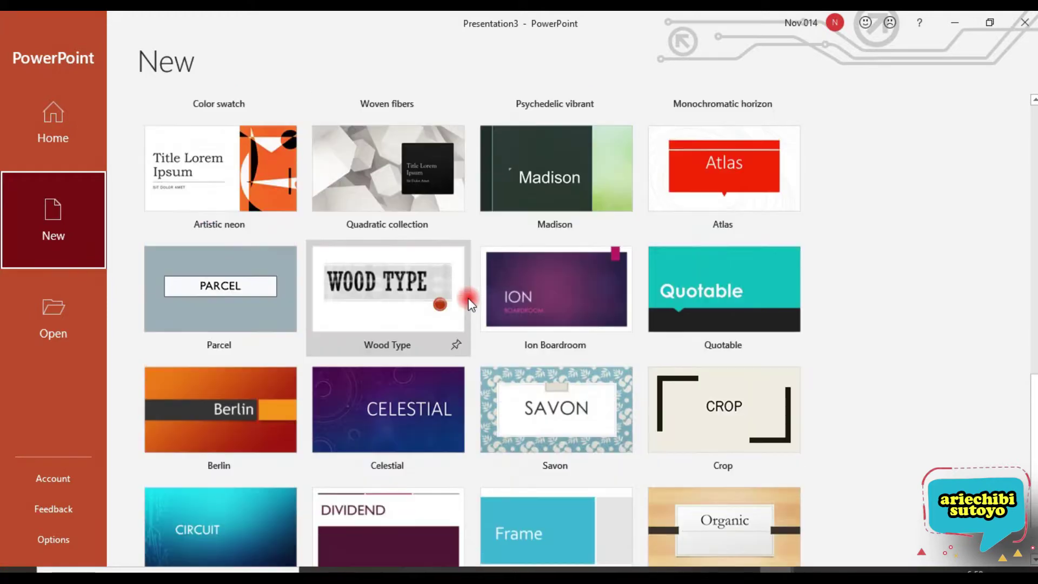
scroll(468, 300, "up", 3)
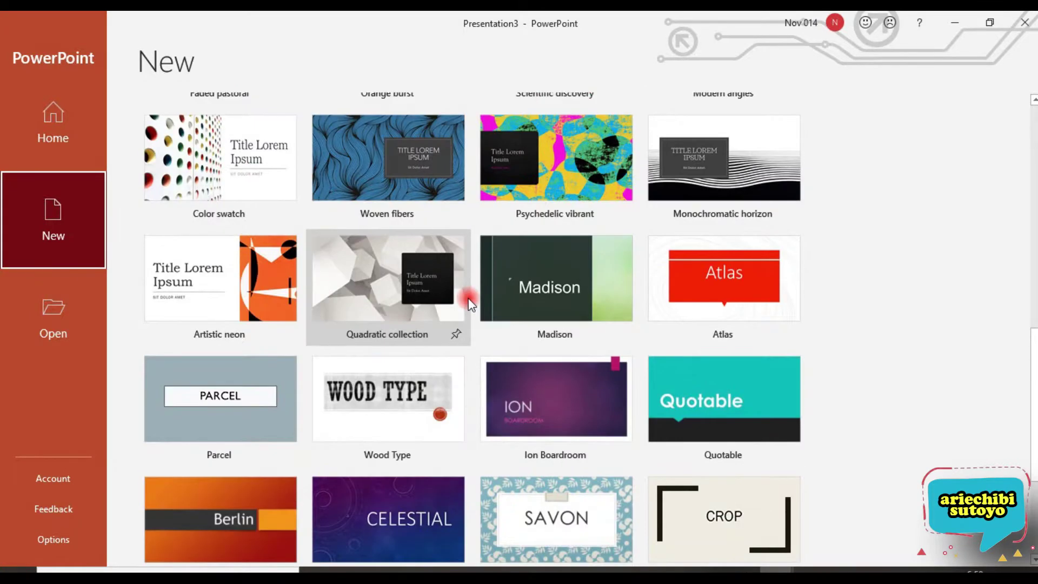
scroll(468, 298, "up", 6)
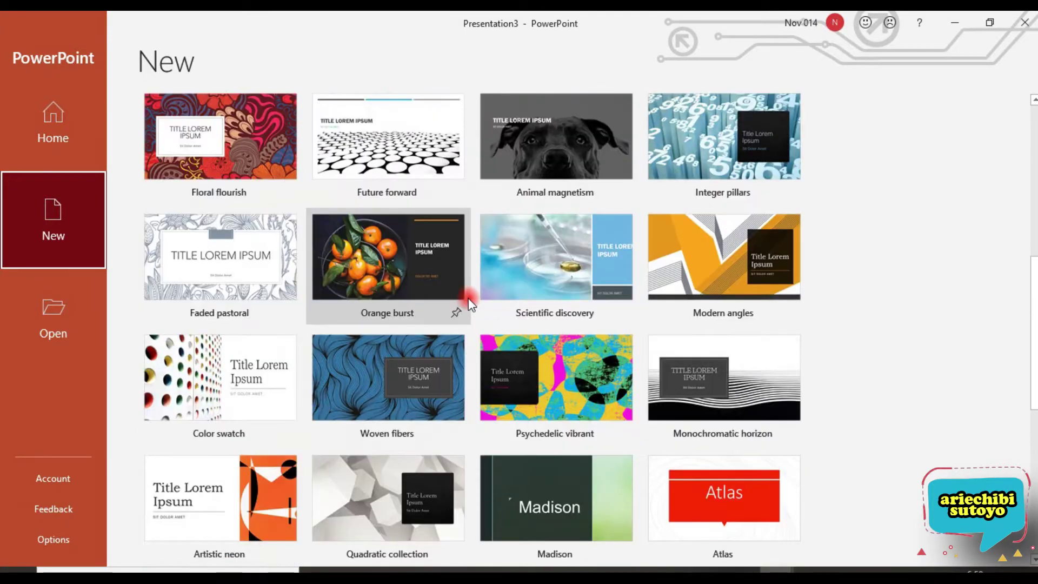
scroll(468, 298, "up", 2)
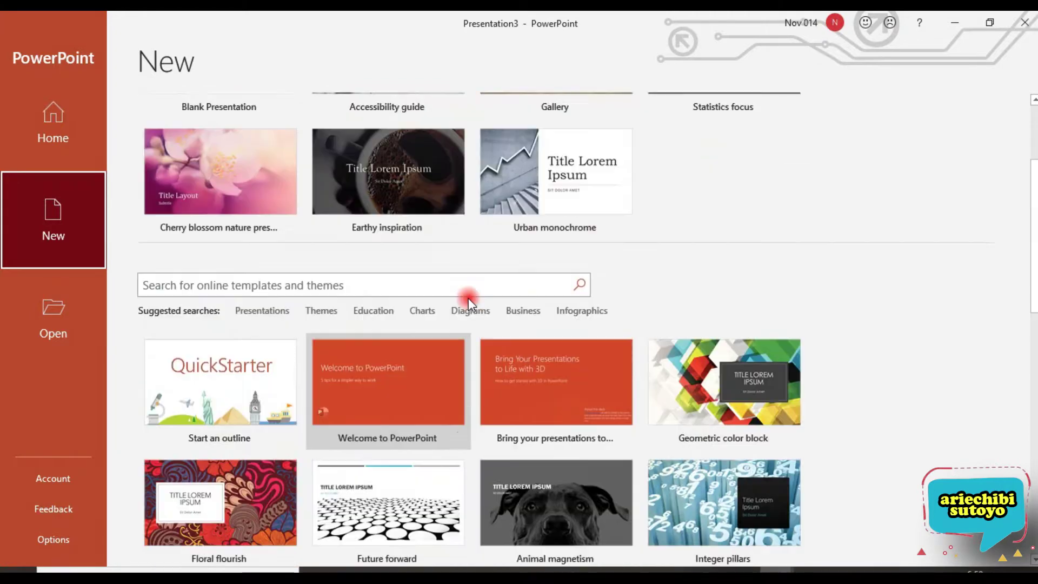
scroll(469, 304, "up", 1)
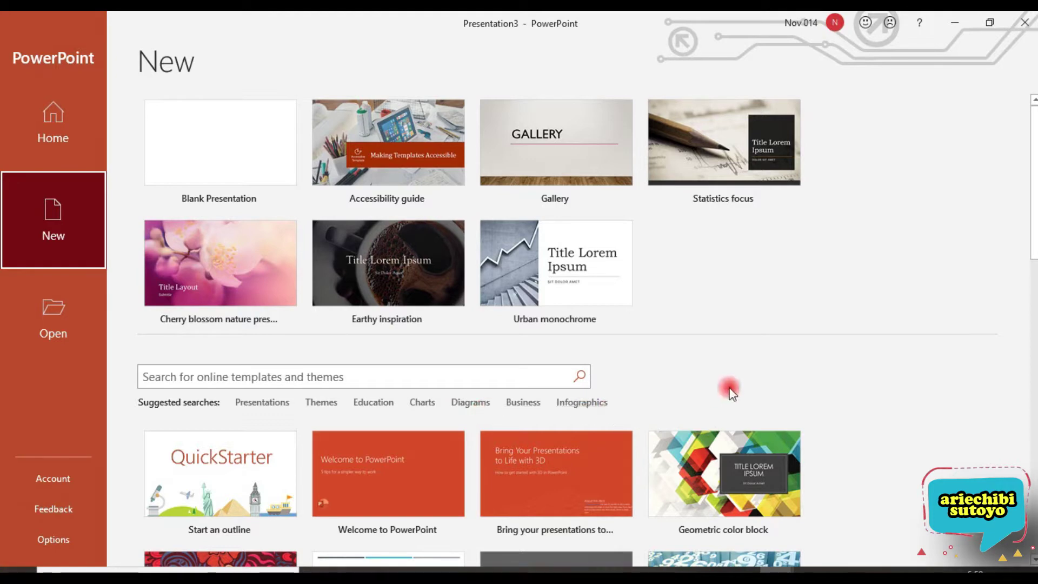
scroll(736, 373, "down", 1)
scroll(743, 353, "down", 1)
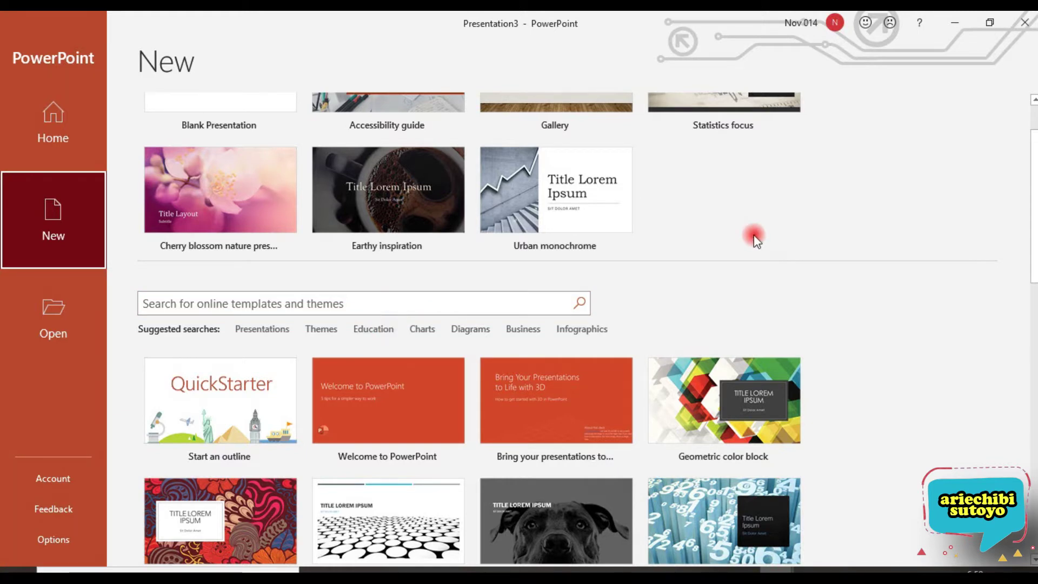
Browse the Education category of online templates and create a presentation from the "How plants gain energy" template.
left_click(373, 330)
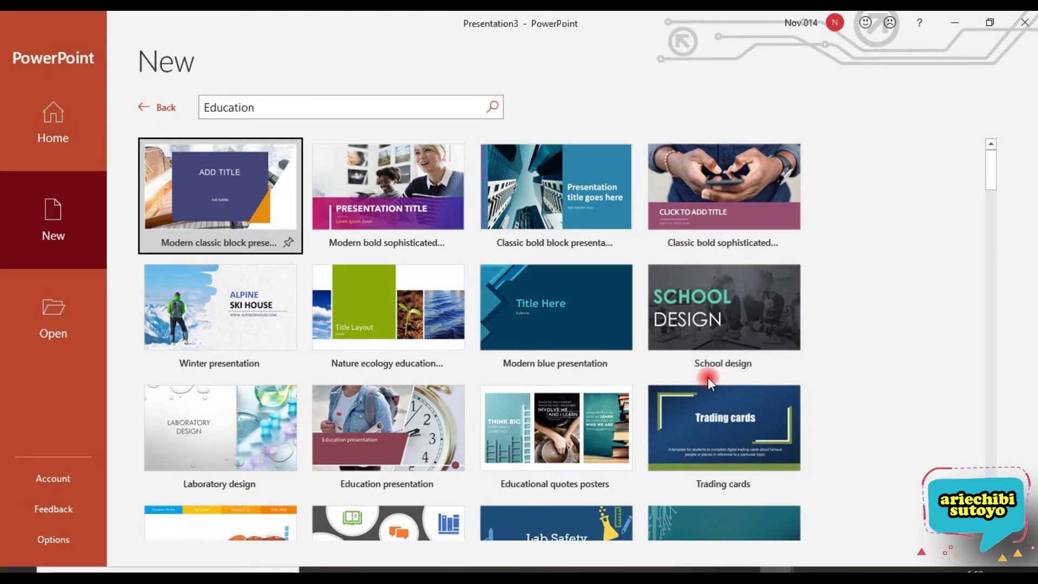
scroll(708, 374, "down", 1)
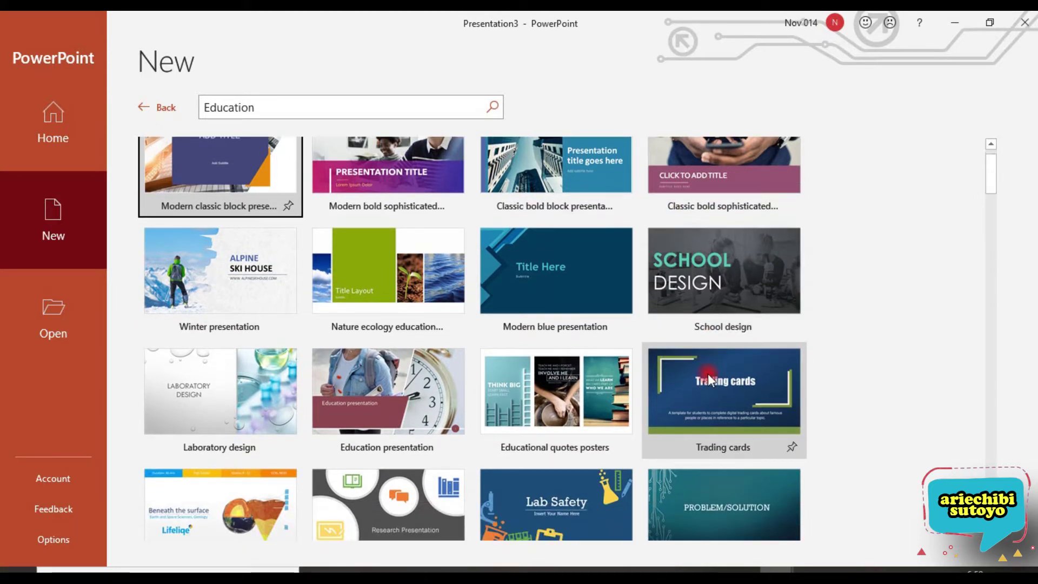
scroll(710, 379, "down", 3)
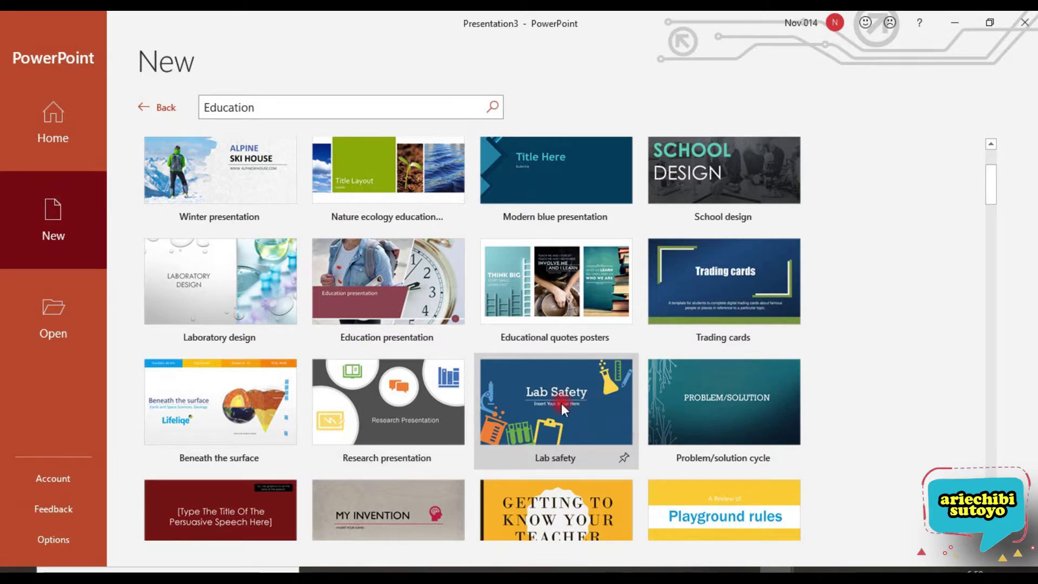
scroll(562, 406, "down", 1)
scroll(562, 401, "up", 3)
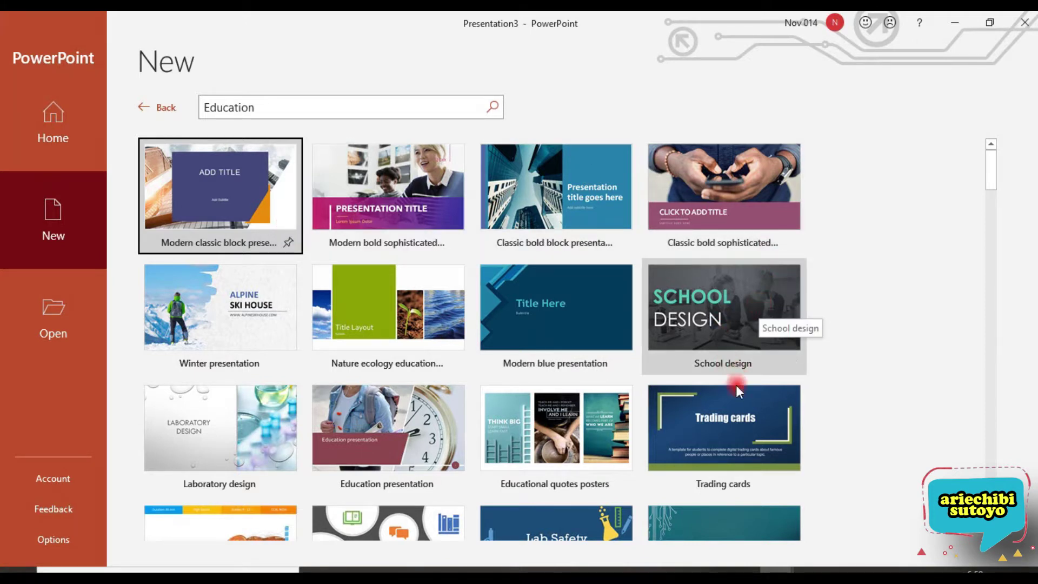
scroll(730, 416, "down", 1)
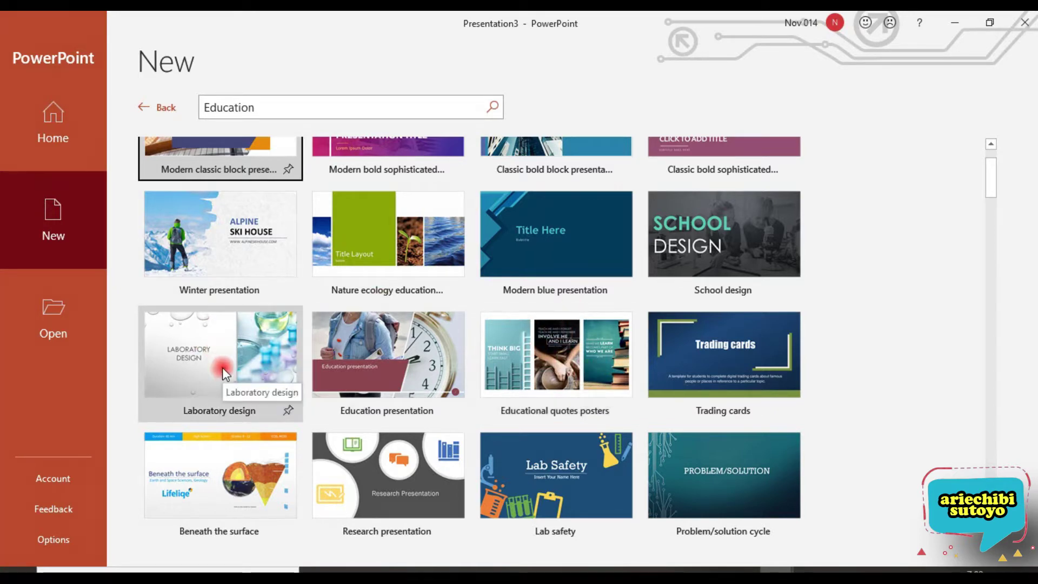
scroll(329, 384, "down", 8)
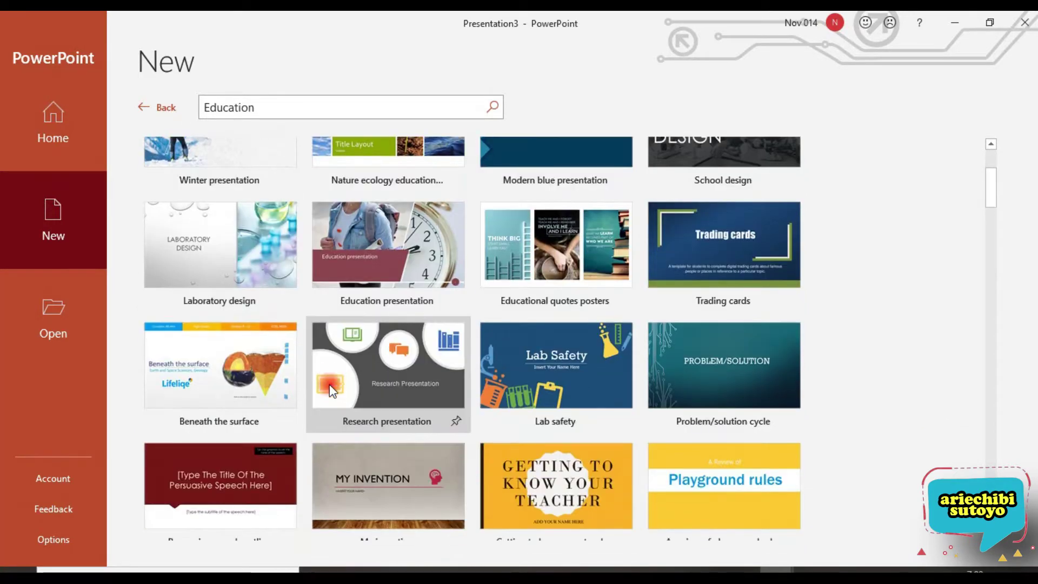
scroll(331, 358, "down", 5)
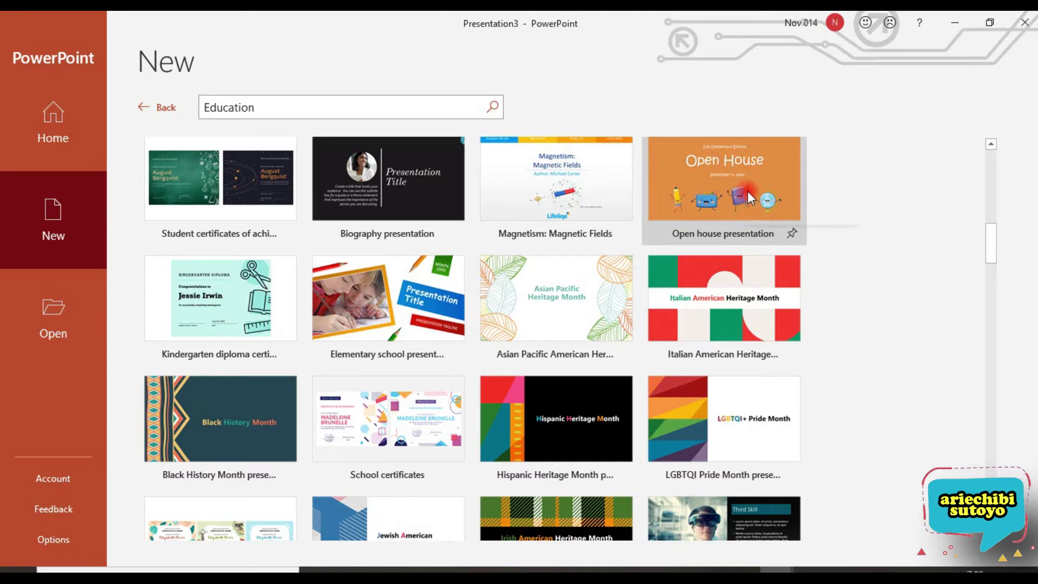
scroll(538, 319, "down", 4)
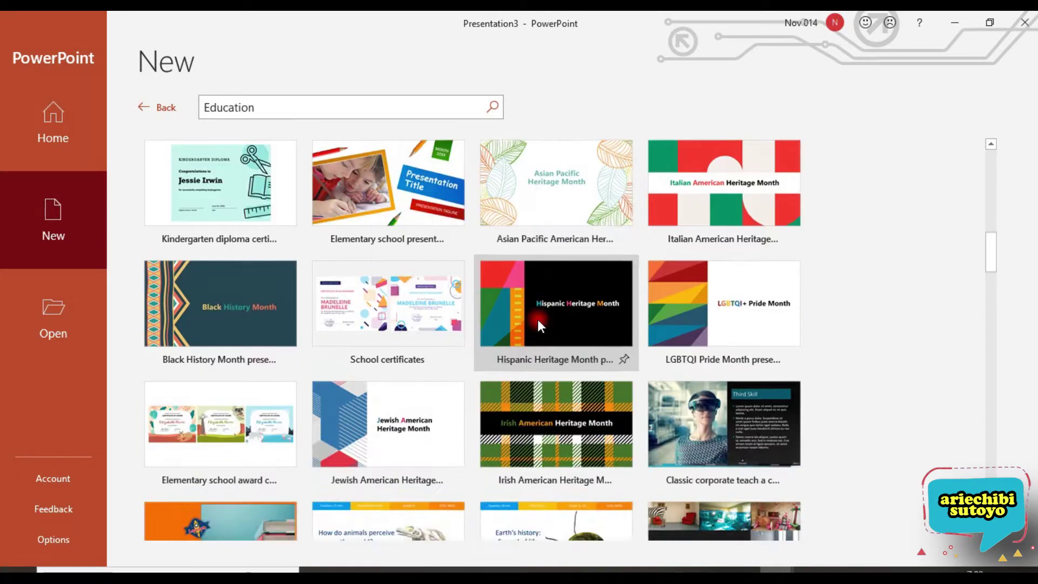
scroll(541, 286, "down", 1)
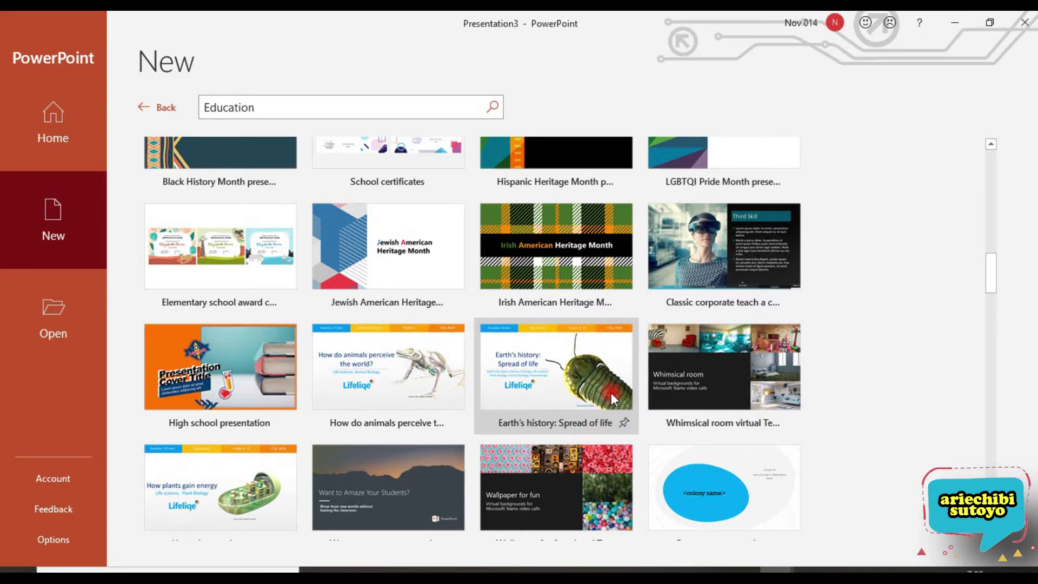
scroll(611, 385, "down", 1)
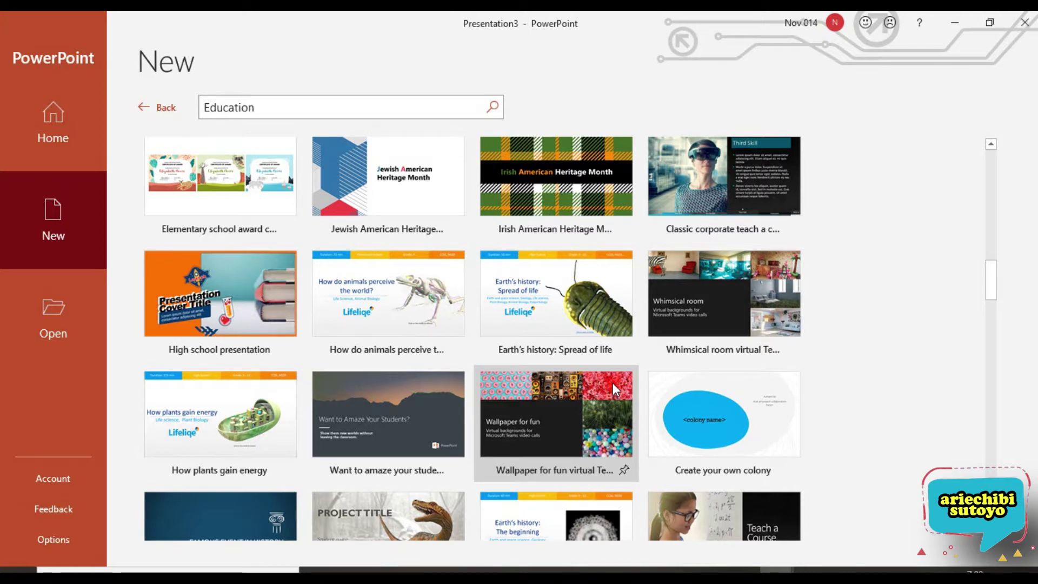
scroll(613, 380, "down", 1)
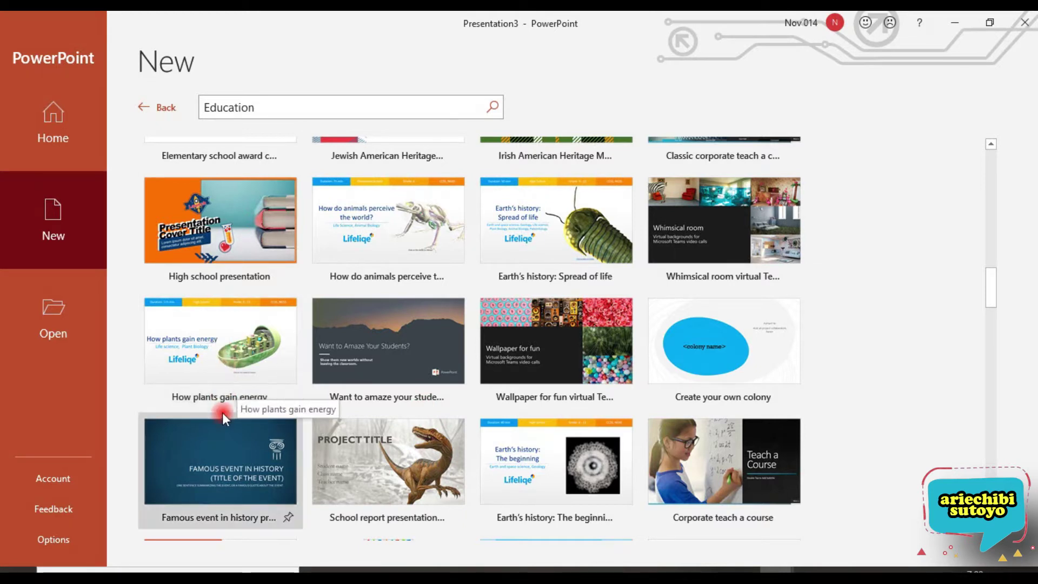
double_click(243, 344)
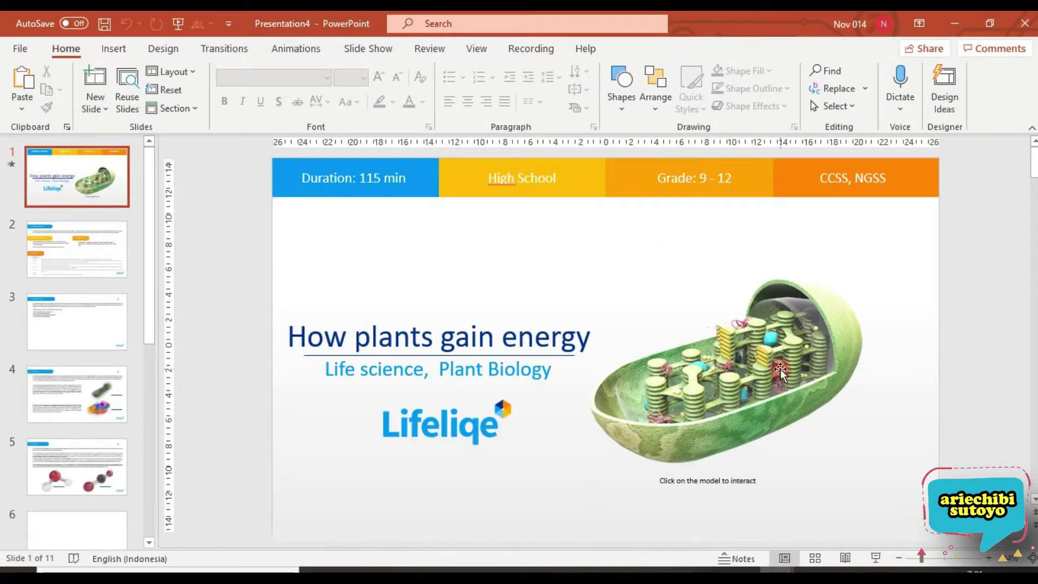
Move the 3D chloroplast model on the title slide slightly up and to the right.
left_click_drag(780, 369, 801, 355)
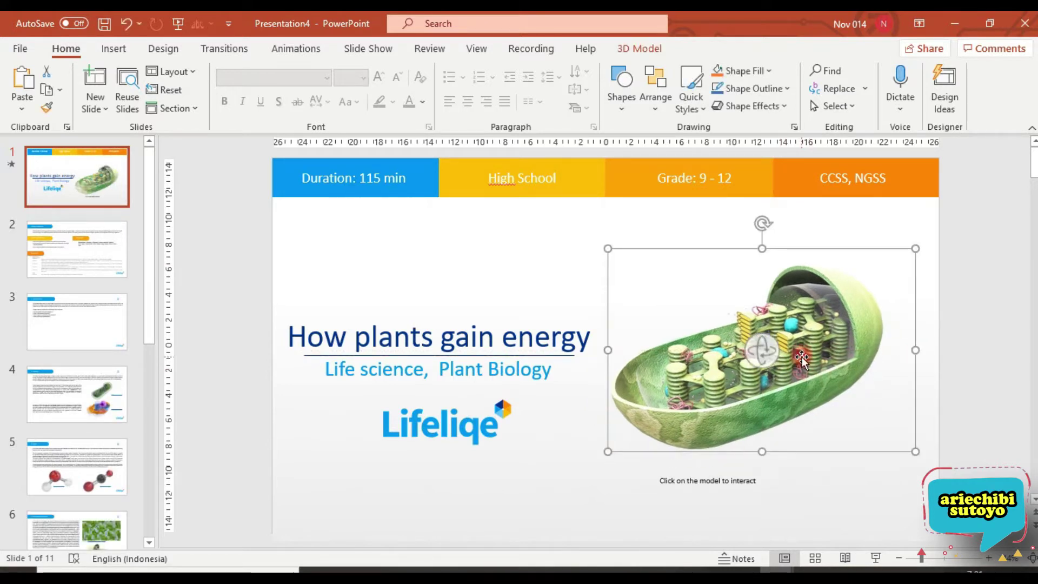